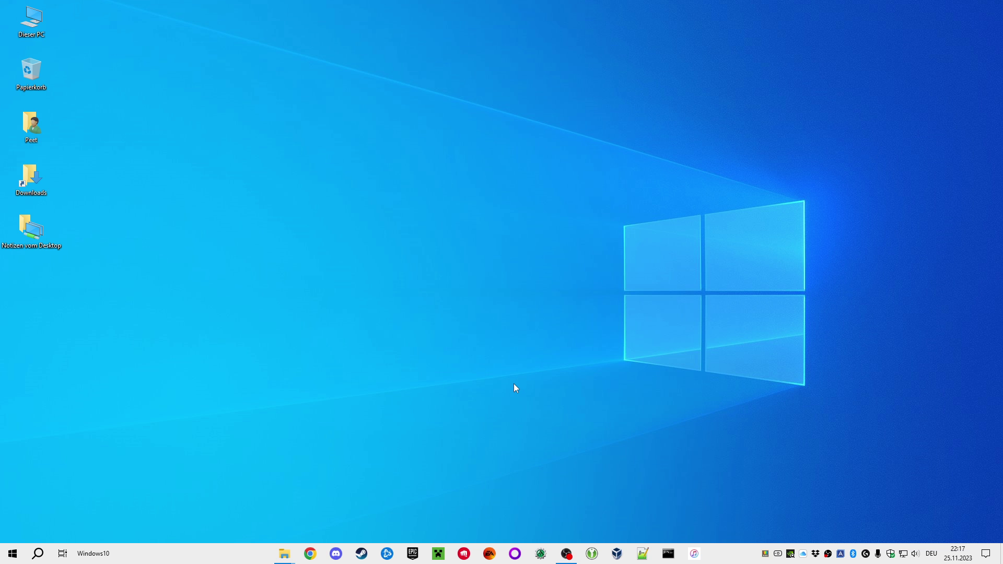
Step: Bring the first Papierkorb window forward and drag it to fill the screen
{"action": "mouse_move", "coordinate": [284, 559]}
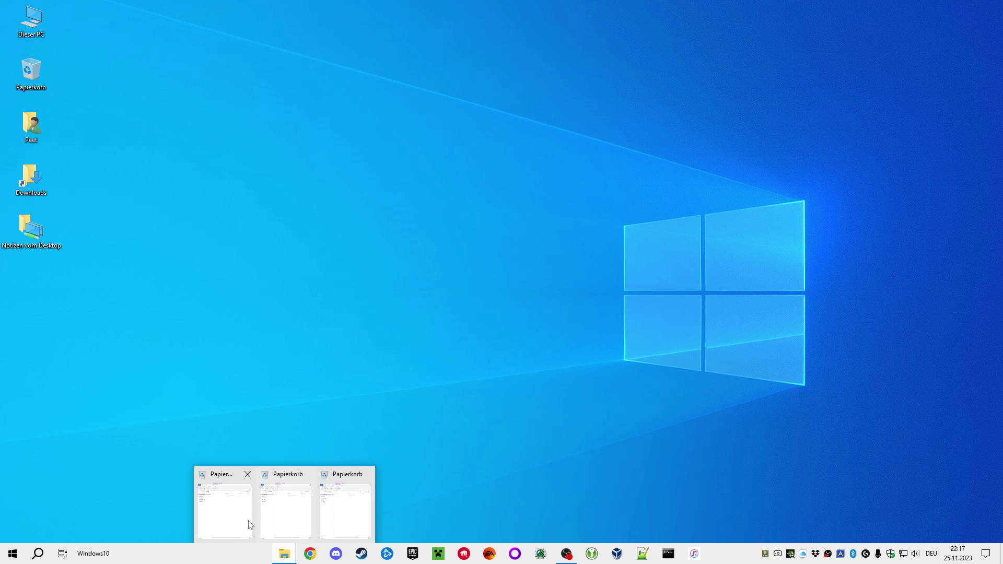
{"action": "left_click", "coordinate": [233, 517]}
{"action": "left_click_drag", "start_coordinate": [354, 17], "coordinate": [606, 6]}
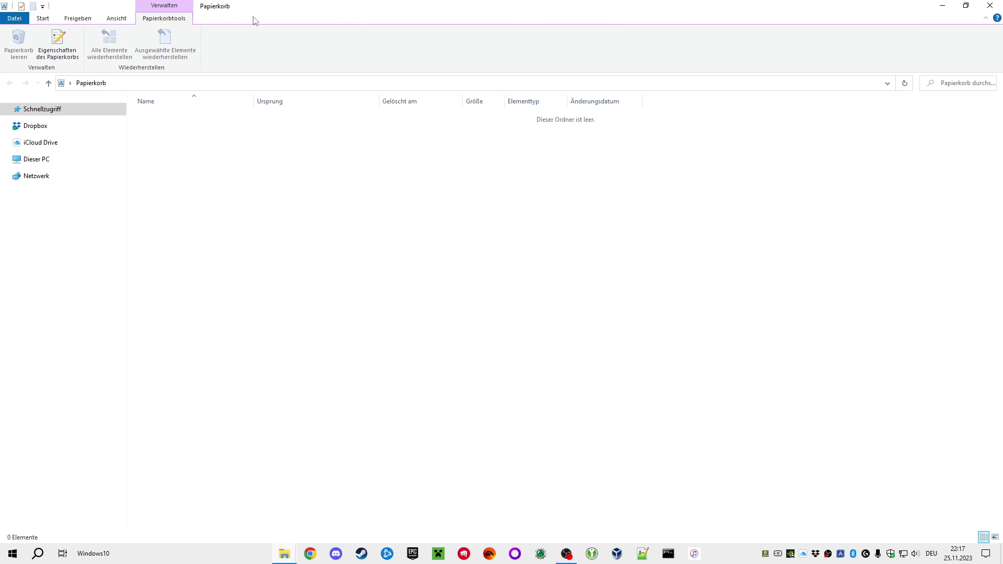
Step: Snap Papierkorb windows to the right and left halves, then drag both back to floating, overlapping windows
{"action": "left_click_drag", "start_coordinate": [491, 10], "coordinate": [998, 172]}
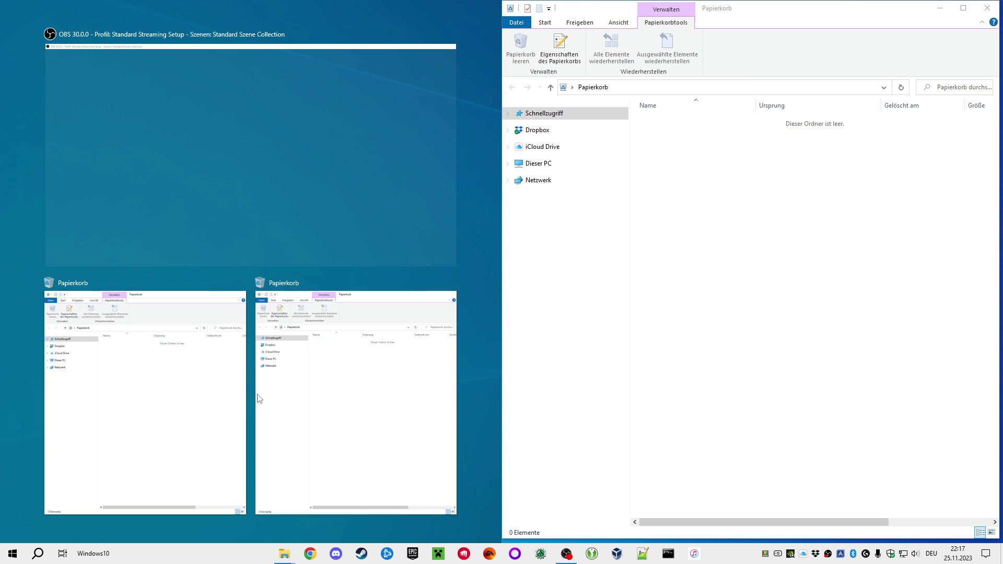
{"action": "left_click", "coordinate": [807, 312]}
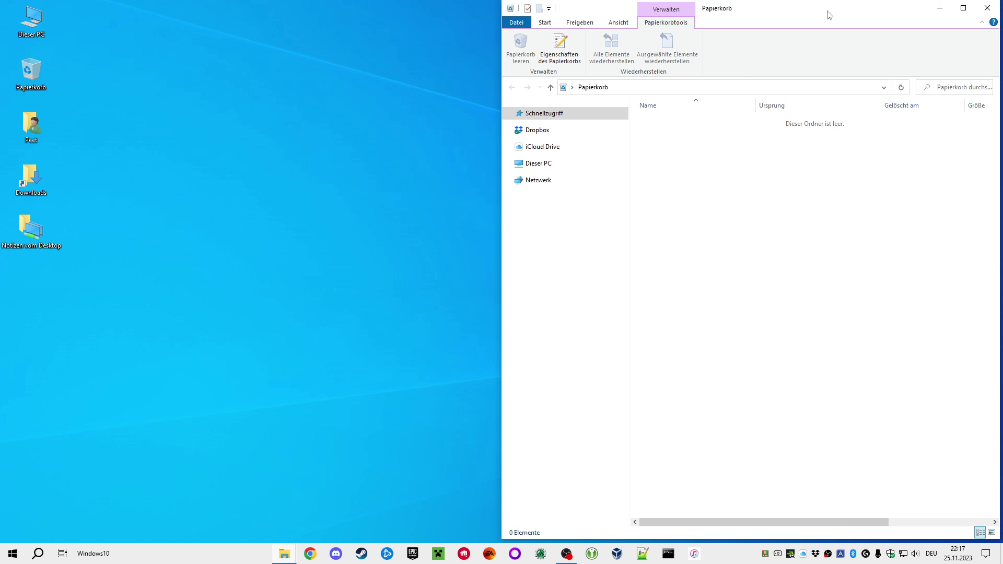
{"action": "left_click_drag", "start_coordinate": [828, 14], "coordinate": [2, 194]}
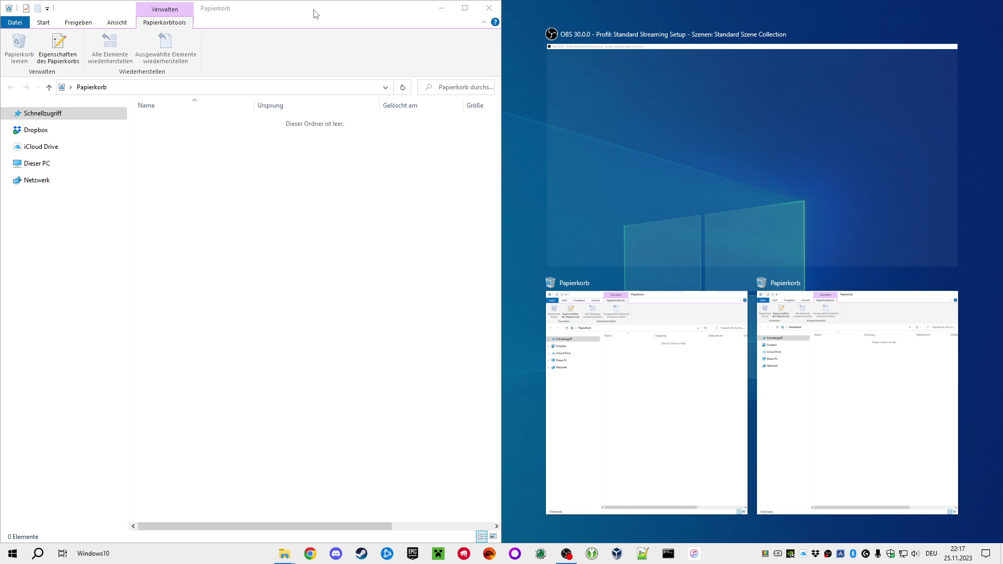
{"action": "left_click", "coordinate": [676, 405]}
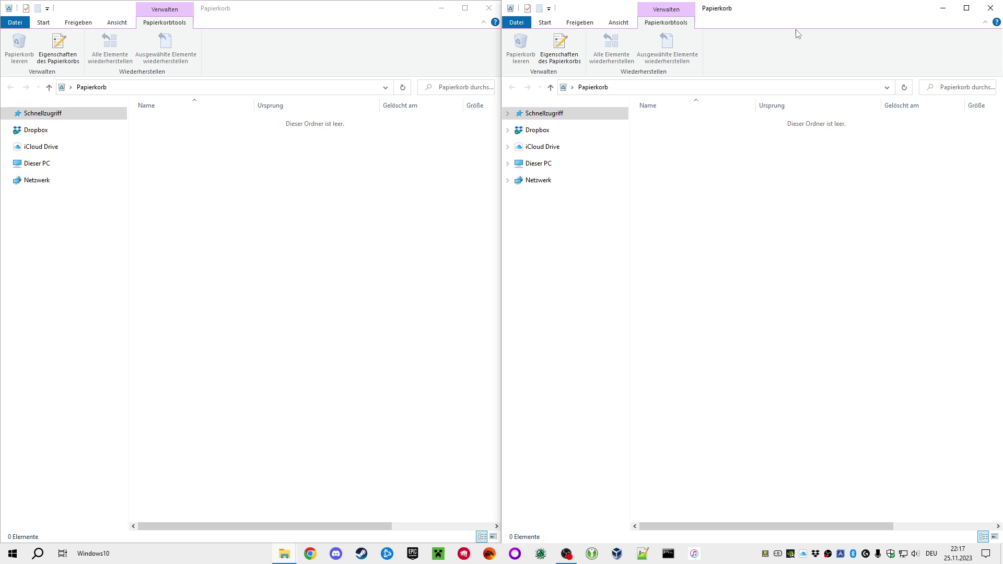
{"action": "left_click_drag", "start_coordinate": [822, 11], "coordinate": [690, 106]}
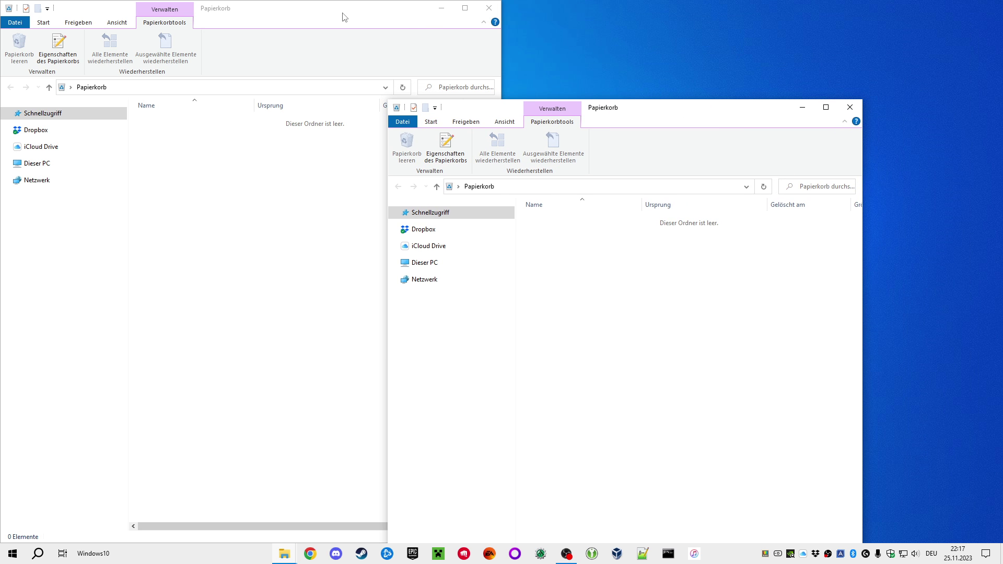
{"action": "left_click_drag", "start_coordinate": [345, 16], "coordinate": [518, 56]}
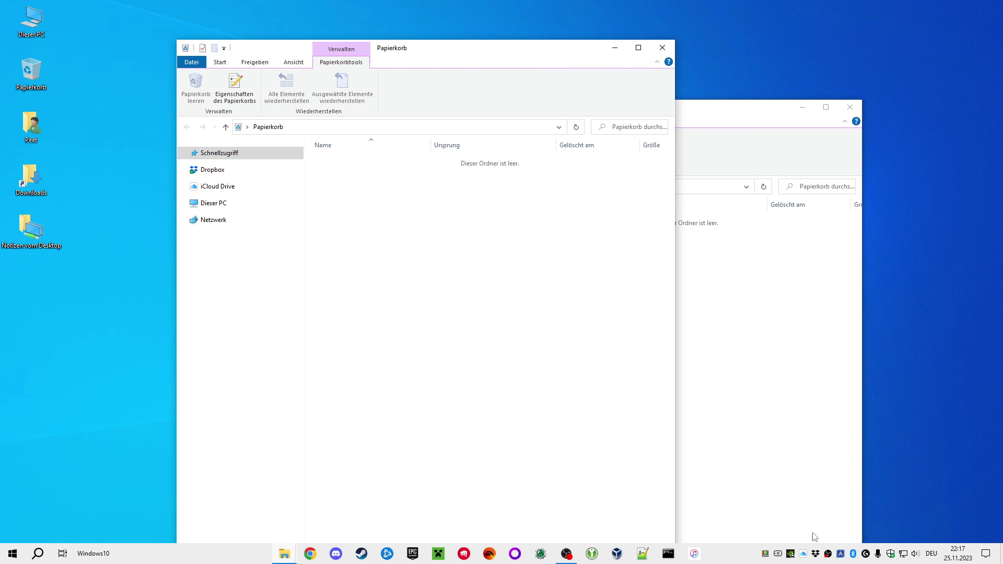
Step: From PowerToys Settings, apply the first custom FancyZones layout (large left, two stacked right) and close the editor
{"action": "left_click", "coordinate": [765, 555]}
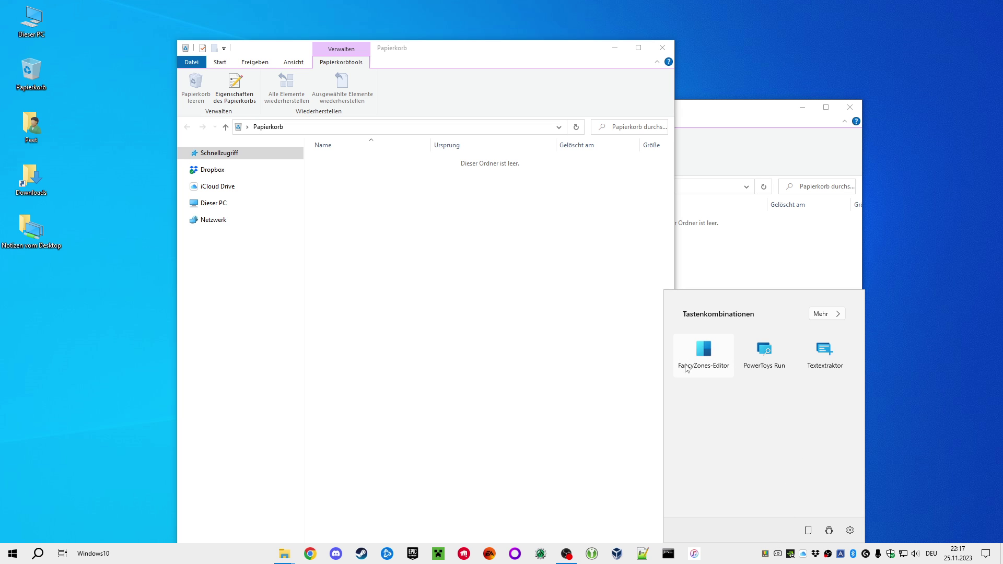
{"action": "left_click", "coordinate": [850, 531]}
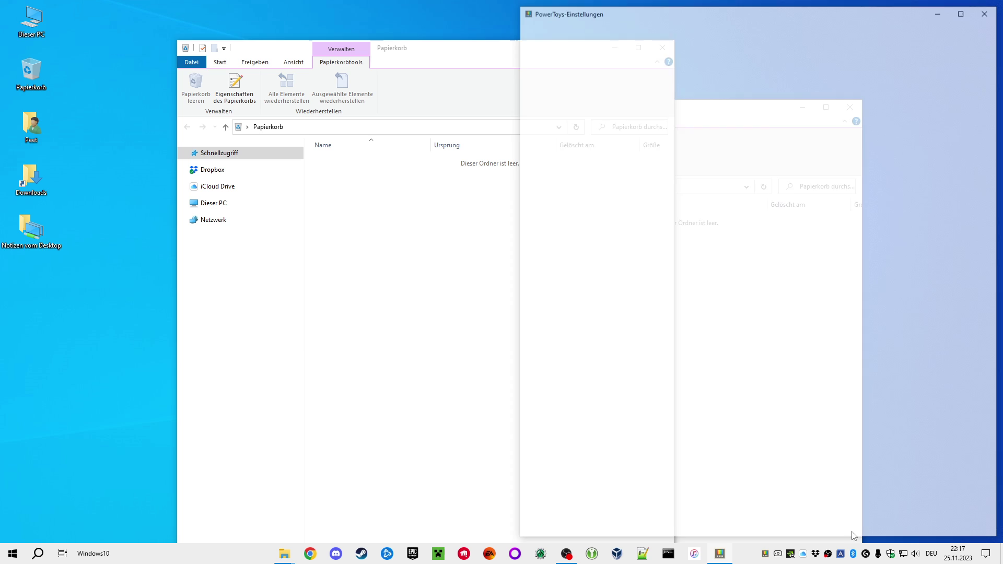
{"action": "left_click", "coordinate": [625, 152]}
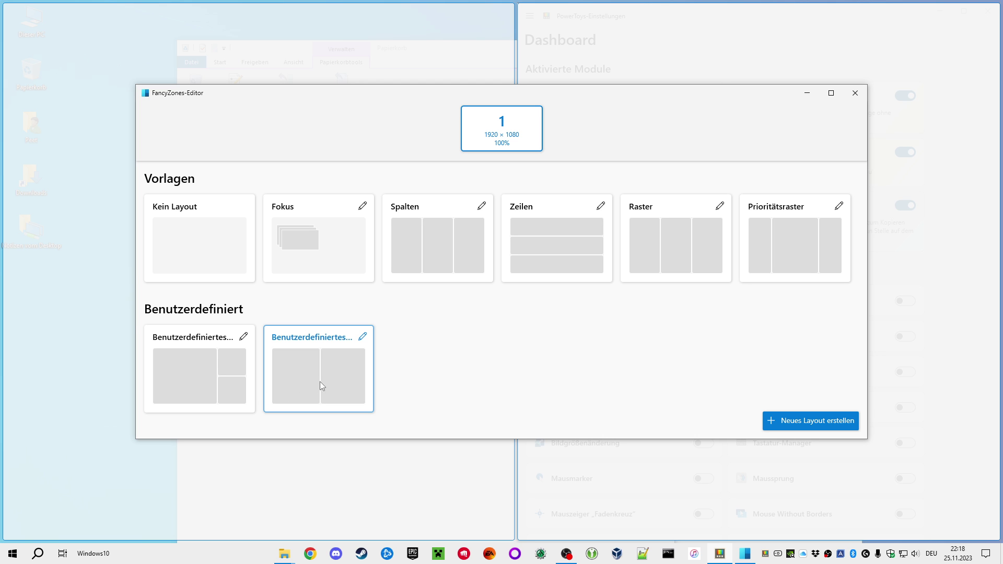
{"action": "left_click", "coordinate": [181, 378]}
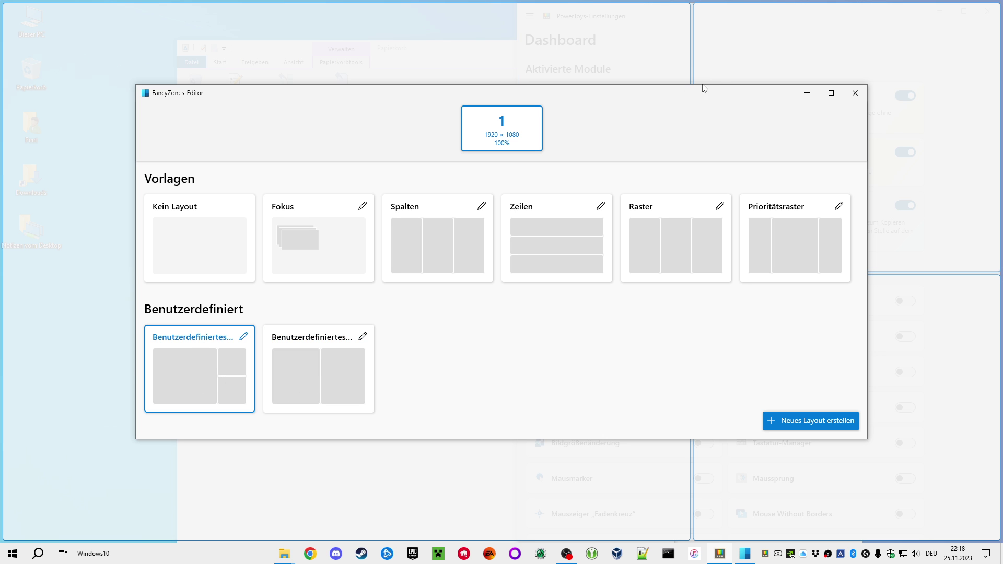
{"action": "mouse_move", "coordinate": [701, 96]}
{"action": "left_mouse_down"}
{"action": "mouse_move", "coordinate": [439, 381]}
{"action": "mouse_move", "coordinate": [511, 211]}
{"action": "mouse_move", "coordinate": [809, 103]}
{"action": "mouse_move", "coordinate": [692, 87]}
{"action": "left_mouse_up"}
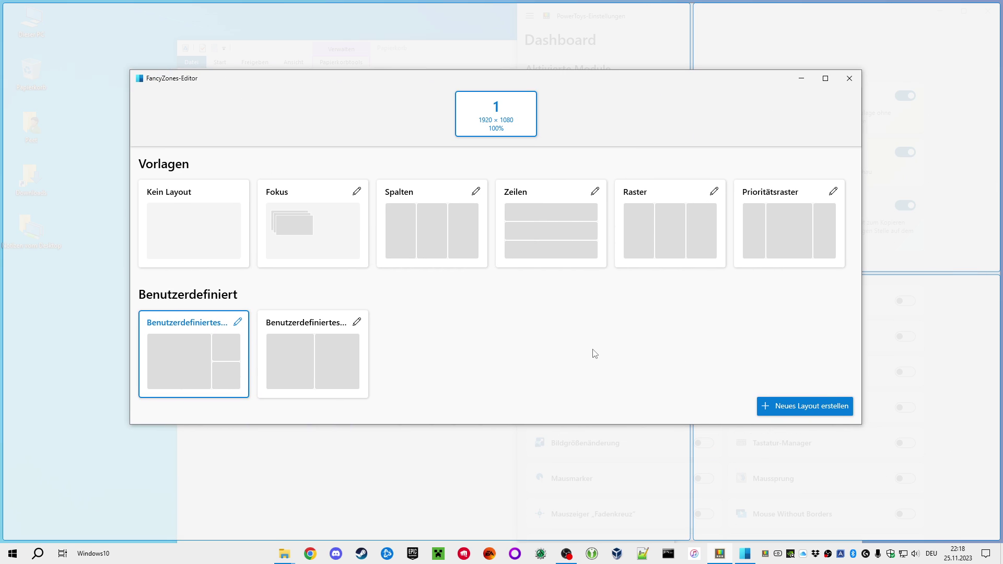
{"action": "left_click", "coordinate": [850, 79]}
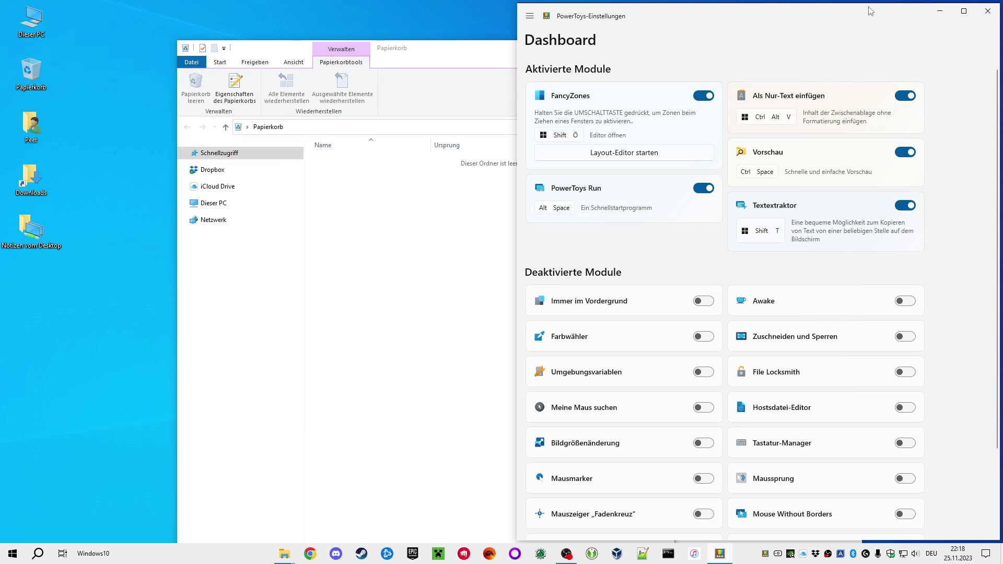
Step: Place the three Papierkorb windows into the left, top-right and bottom-right FancyZones zones
{"action": "left_click", "coordinate": [940, 11]}
{"action": "left_click_drag", "start_coordinate": [536, 51], "coordinate": [427, 95]}
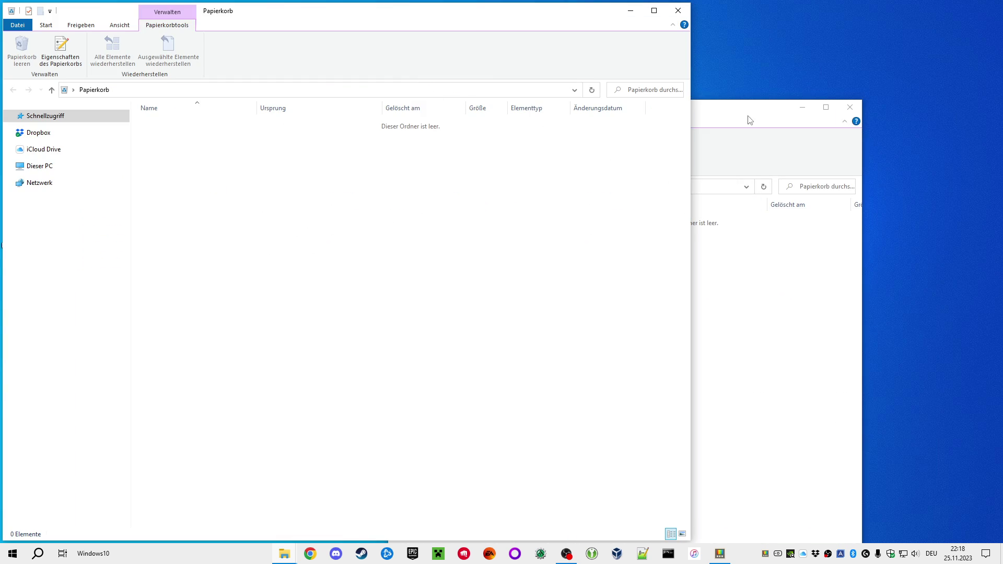
{"action": "left_click_drag", "start_coordinate": [749, 116], "coordinate": [876, 85]}
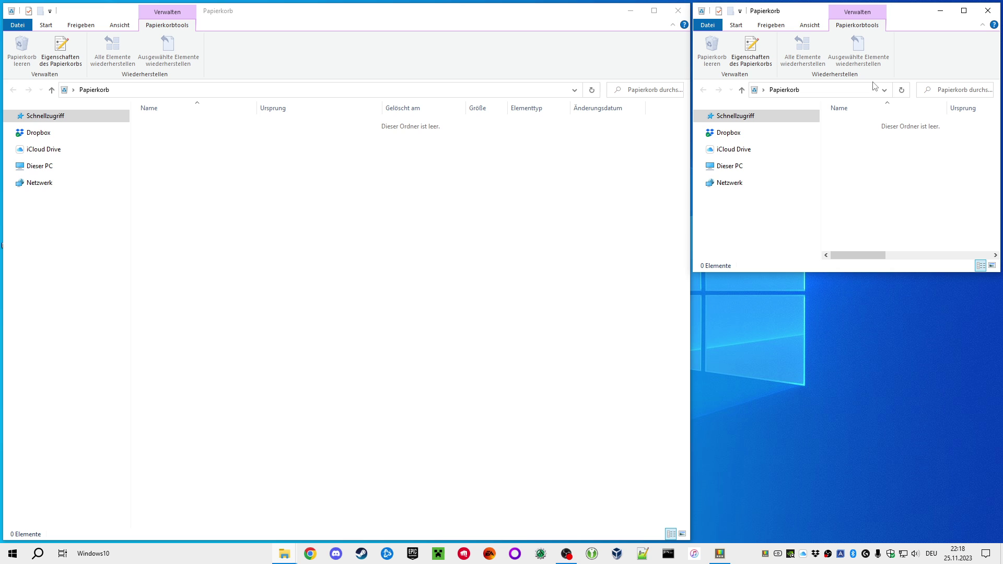
{"action": "mouse_move", "coordinate": [284, 553]}
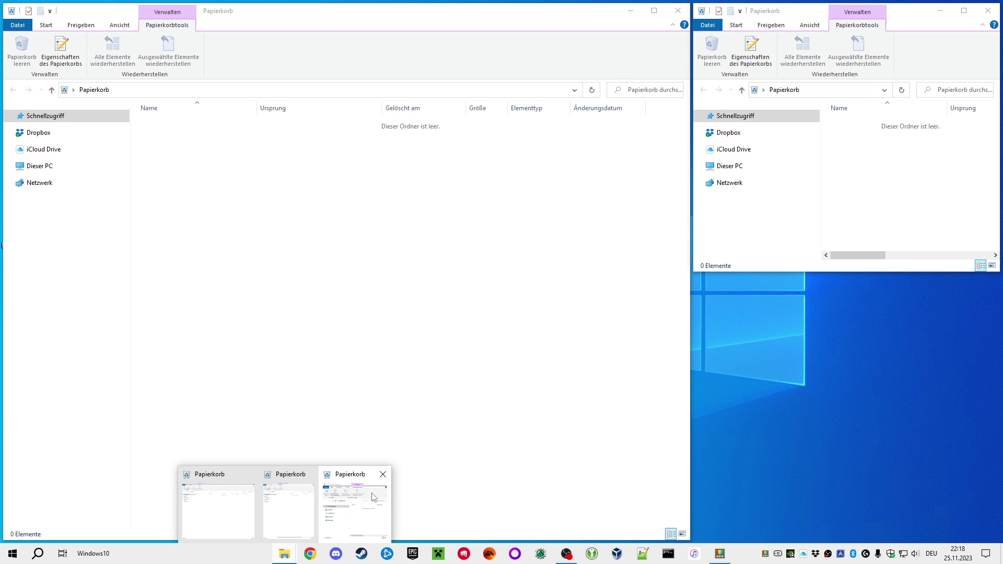
{"action": "left_click", "coordinate": [291, 513]}
{"action": "left_click_drag", "start_coordinate": [814, 15], "coordinate": [880, 345]}
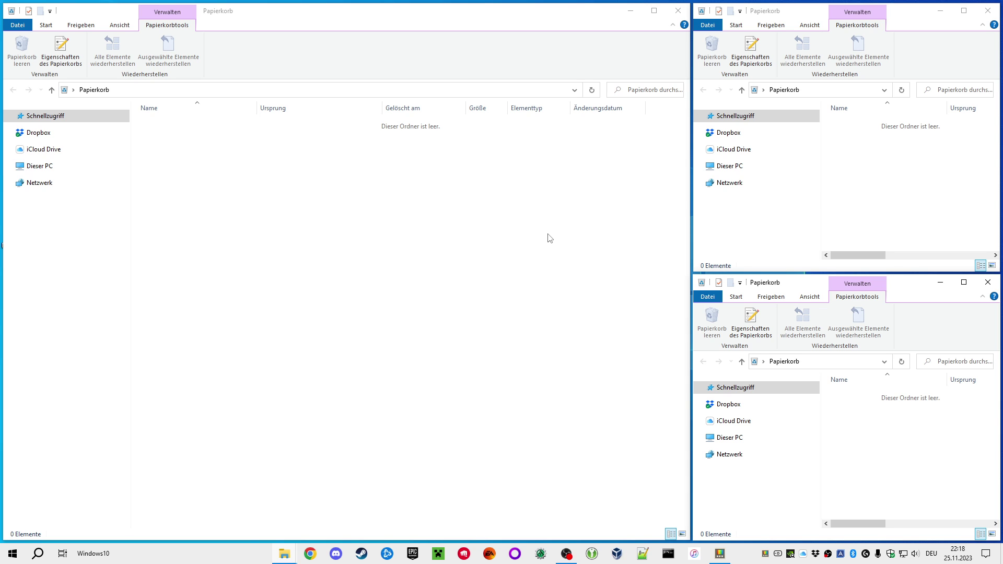
Step: Turn off FancyZones in PowerToys Settings, then pull the left Explorer window free and minimize it
{"action": "left_click", "coordinate": [766, 555]}
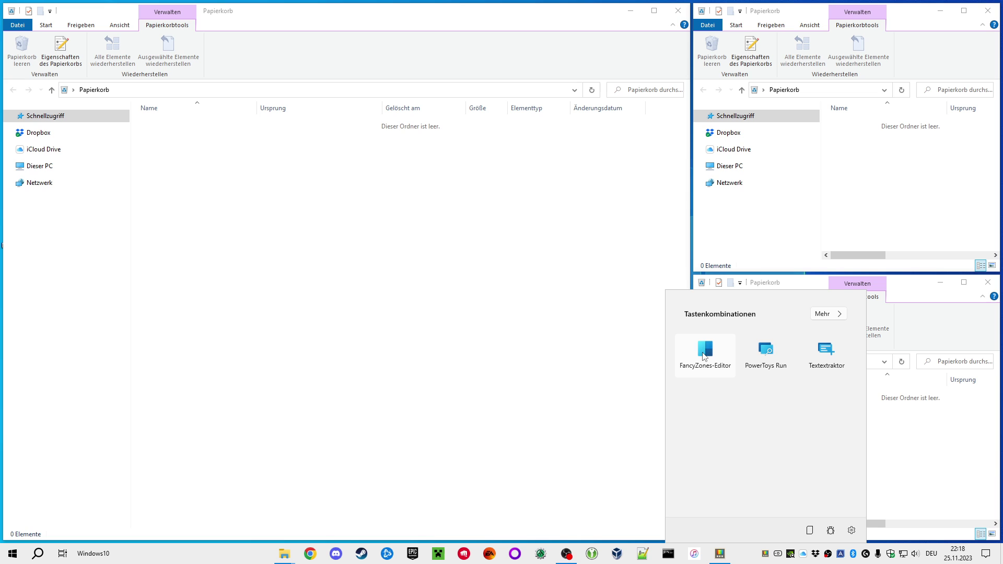
{"action": "left_click", "coordinate": [852, 532]}
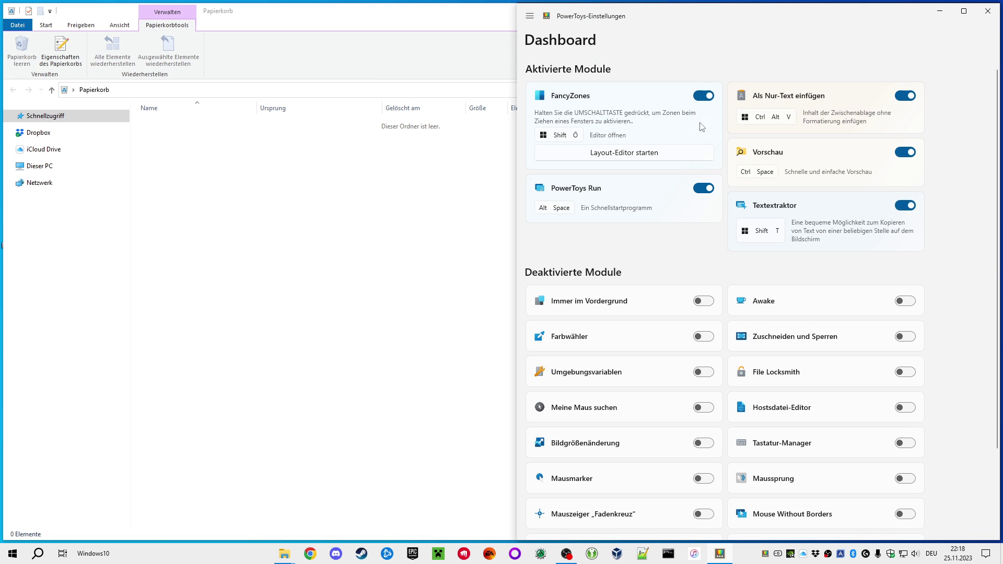
{"action": "left_click", "coordinate": [705, 96]}
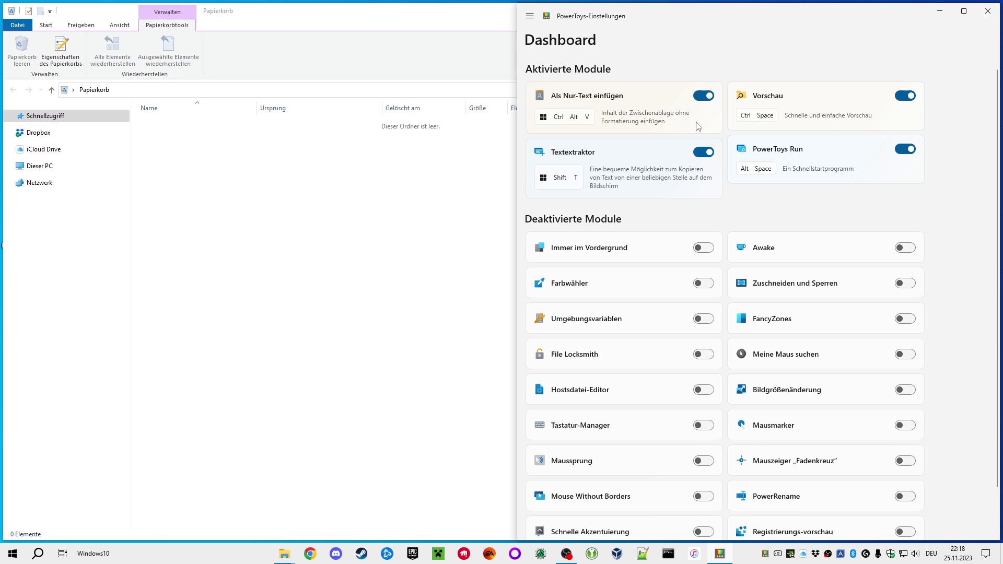
{"action": "left_click", "coordinate": [987, 11]}
{"action": "left_click_drag", "start_coordinate": [524, 19], "coordinate": [578, 107]}
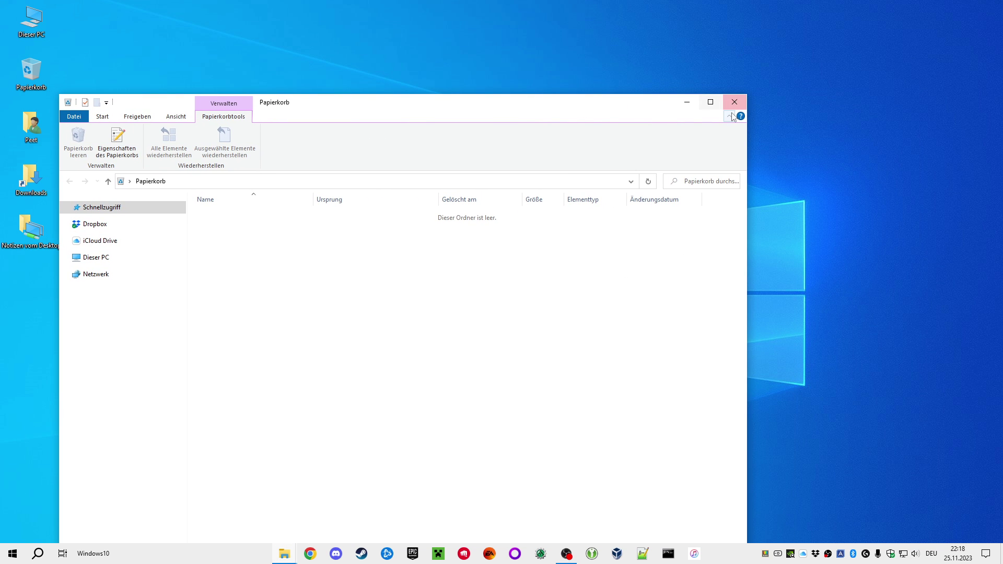
{"action": "left_click", "coordinate": [687, 103]}
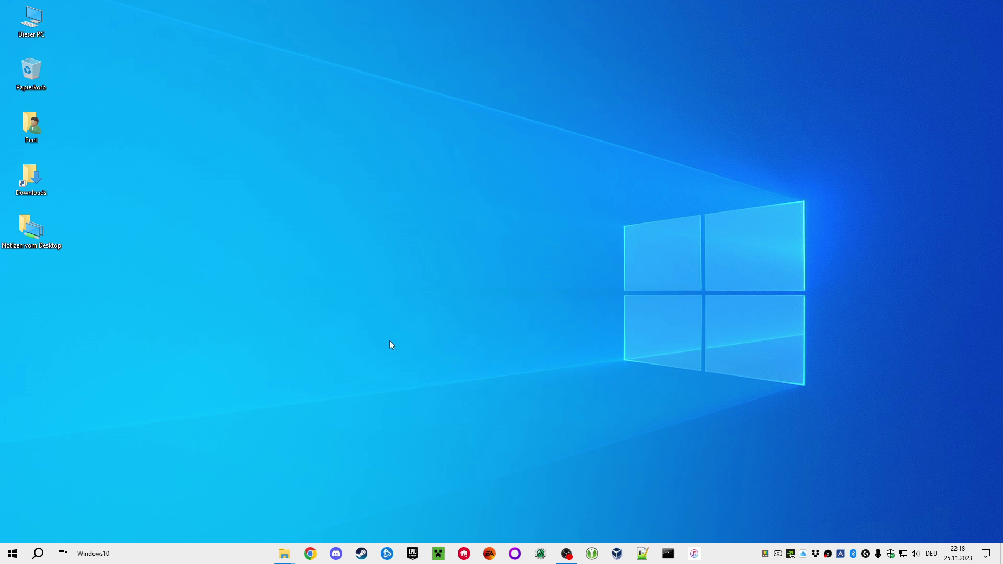
Step: Search 'fancy' in PowerToys Run and launch FancyWM from the results
{"action": "key", "text": "alt+space"}
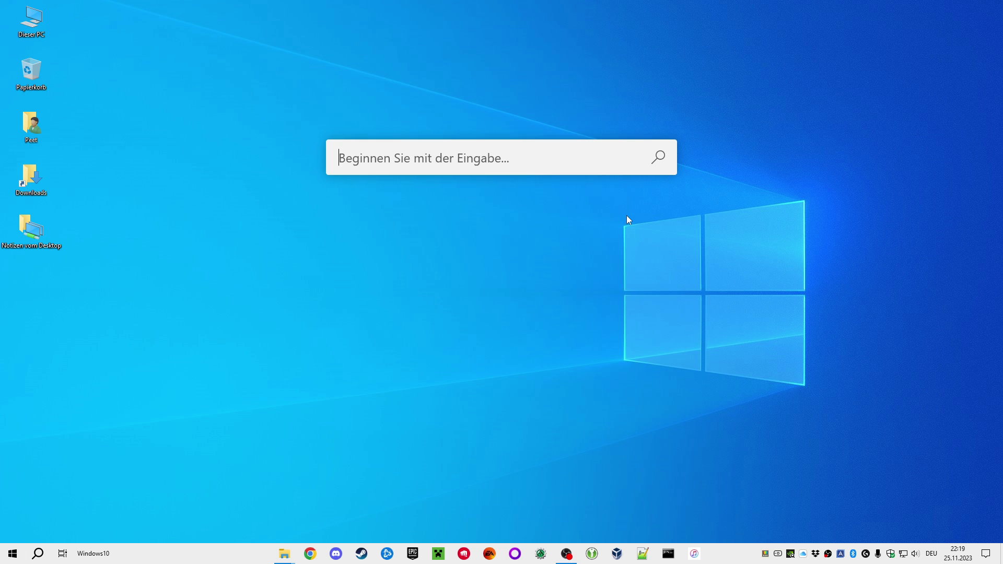
{"action": "type", "text": "fancy"}
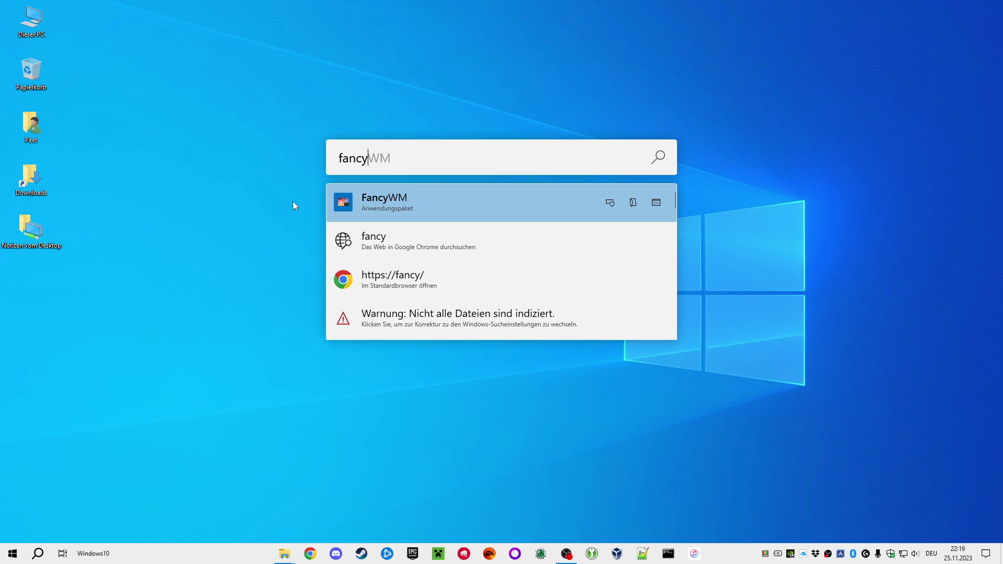
{"action": "left_click", "coordinate": [463, 201]}
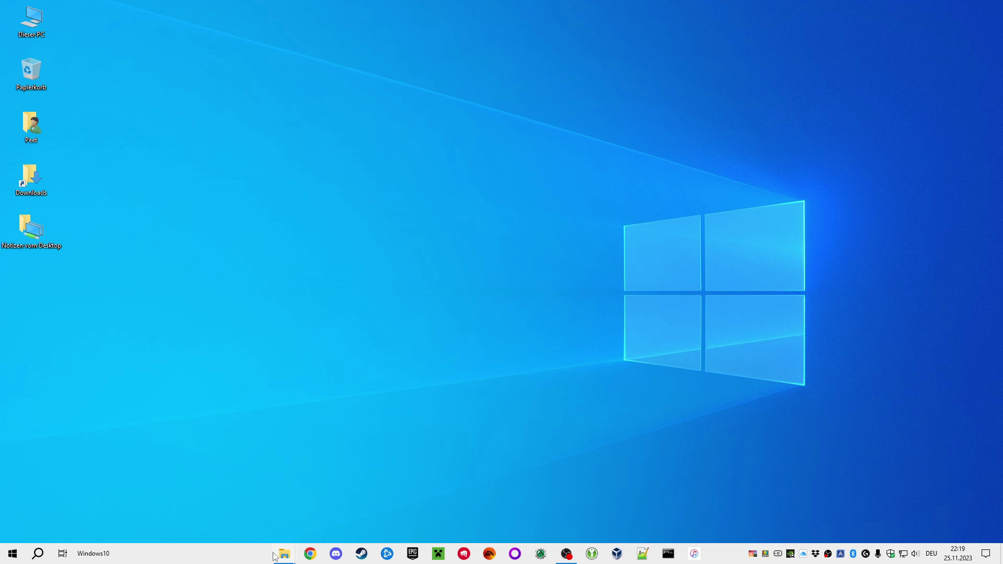
Step: Bring up three Papierkorb windows so FancyWM tiles them as three equal columns
{"action": "mouse_move", "coordinate": [282, 555]}
{"action": "left_click", "coordinate": [224, 513]}
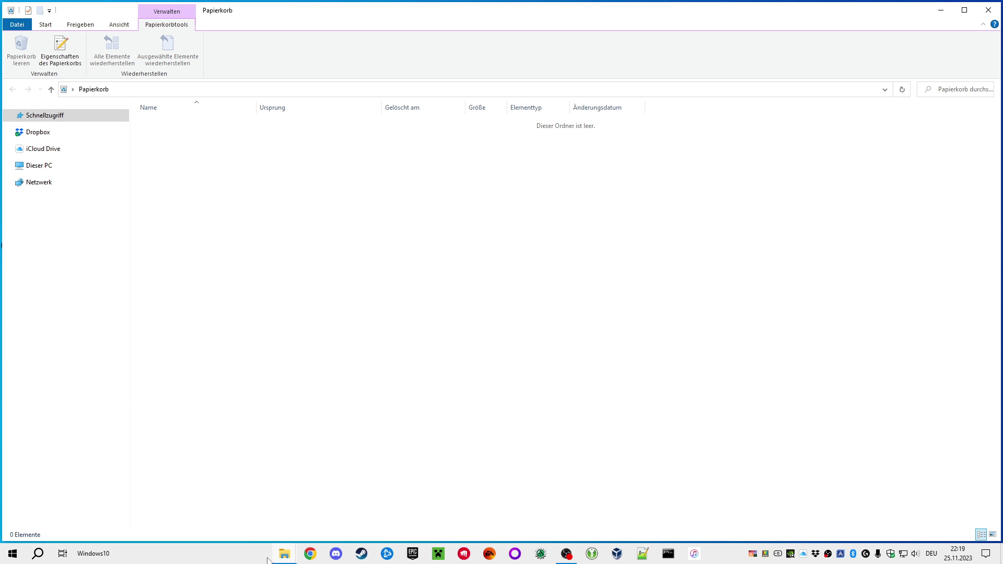
{"action": "key", "text": "super+Right"}
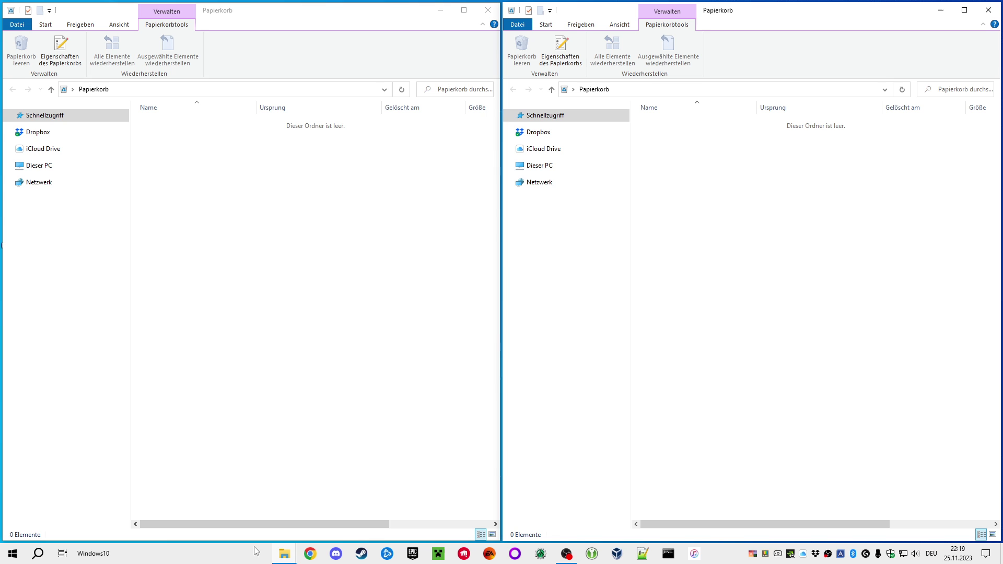
{"action": "mouse_move", "coordinate": [284, 558]}
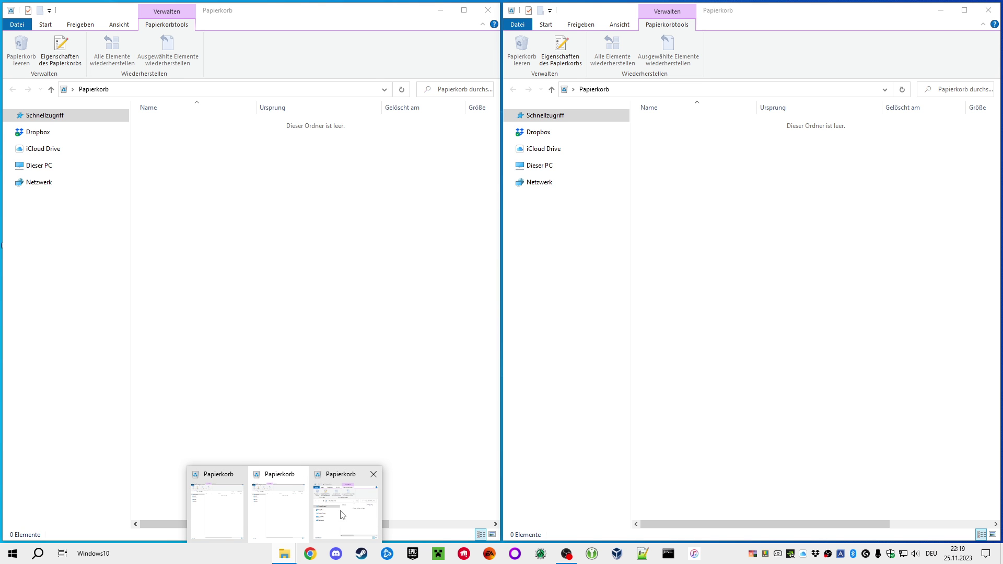
{"action": "left_click", "coordinate": [222, 511]}
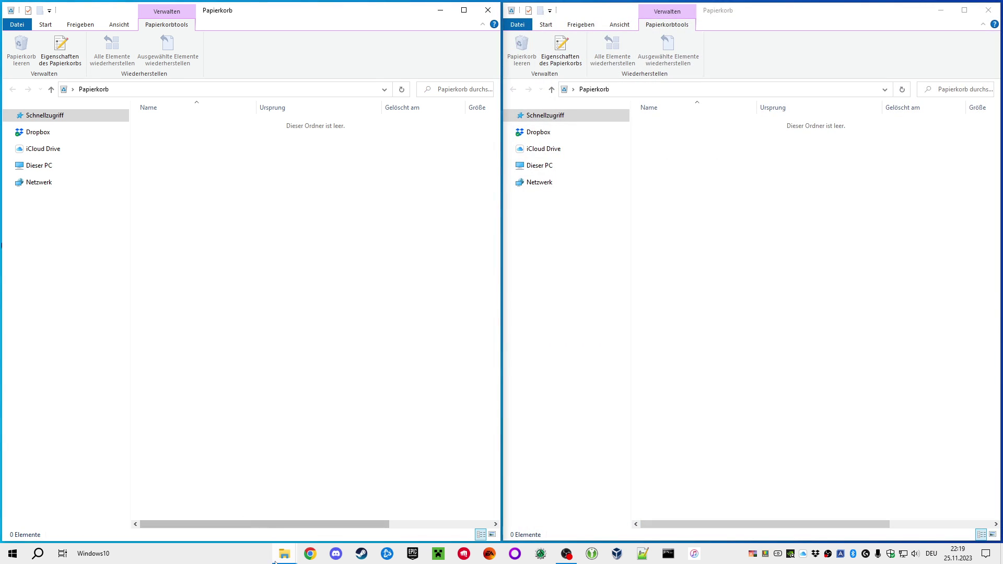
{"action": "mouse_move", "coordinate": [285, 558]}
{"action": "mouse_move", "coordinate": [277, 510]}
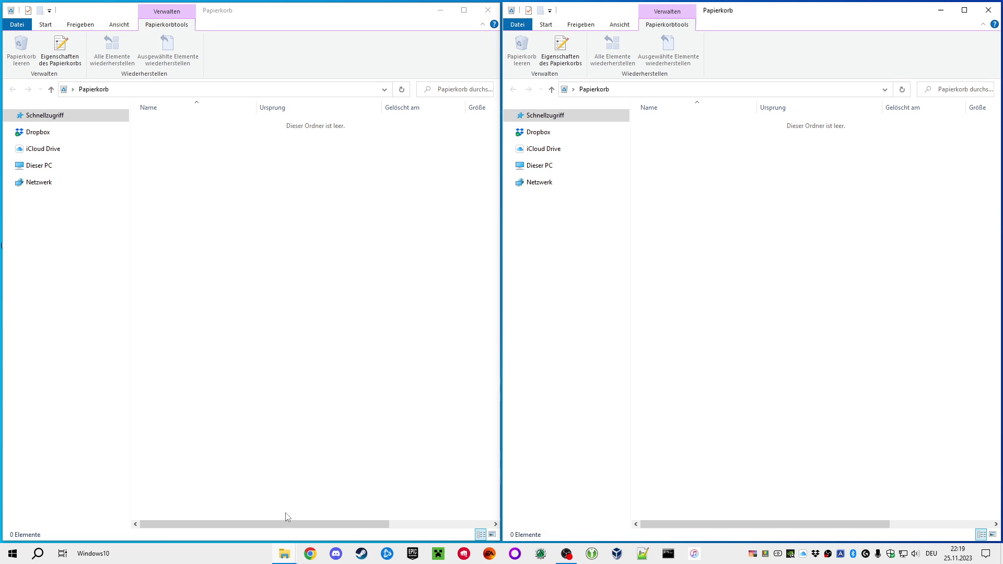
{"action": "left_click", "coordinate": [347, 509]}
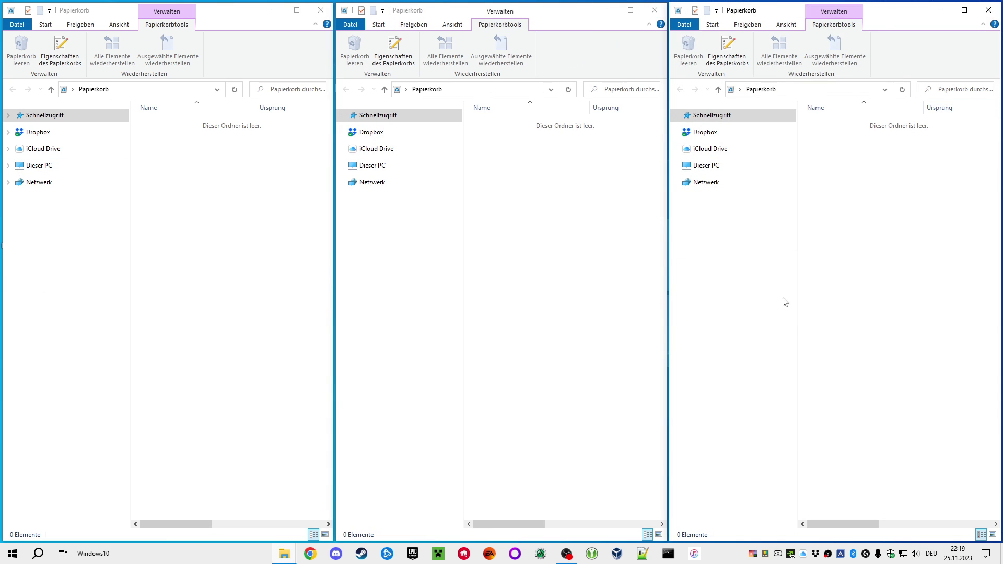
Step: Wrap the right window in a vertical panel, stack the middle window below it, and widen the left window
{"action": "mouse_move", "coordinate": [802, 5]}
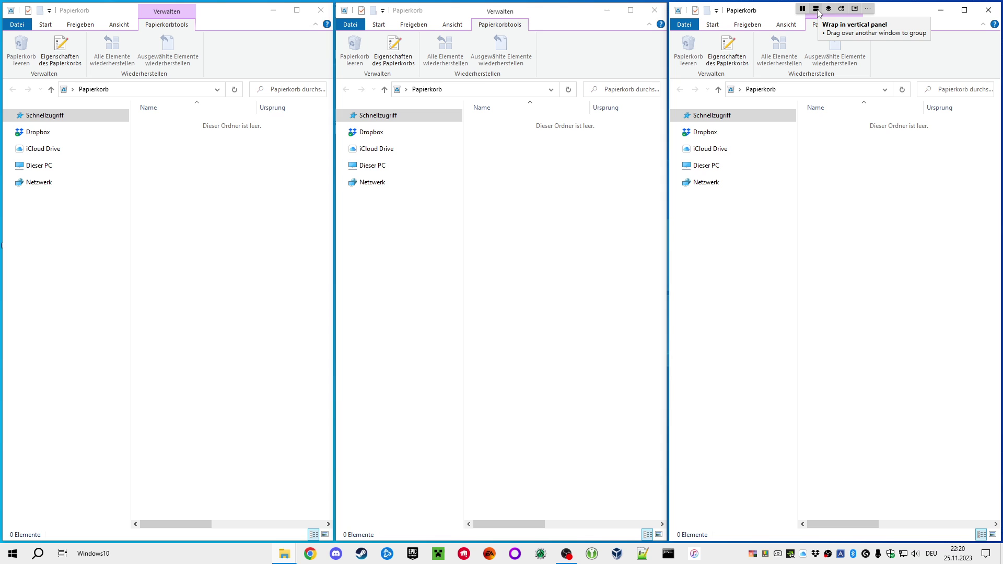
{"action": "left_click", "coordinate": [817, 9]}
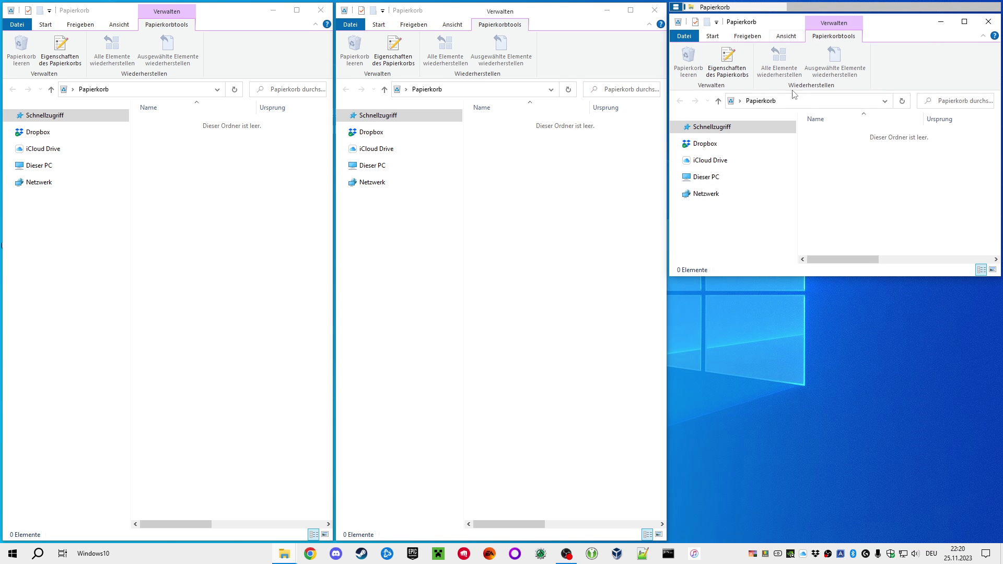
{"action": "left_click_drag", "start_coordinate": [560, 10], "coordinate": [840, 321]}
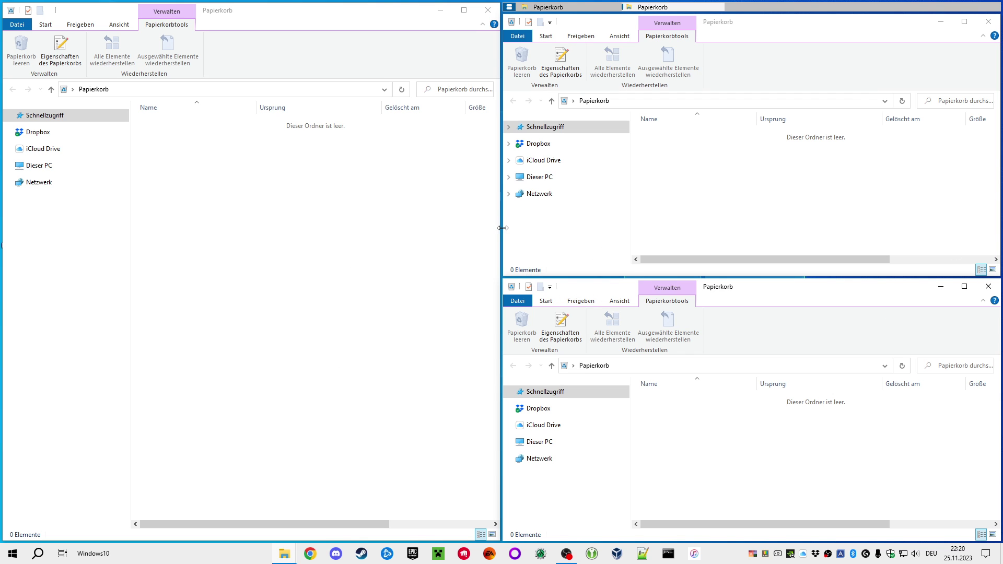
{"action": "left_click_drag", "start_coordinate": [503, 228], "coordinate": [692, 229]}
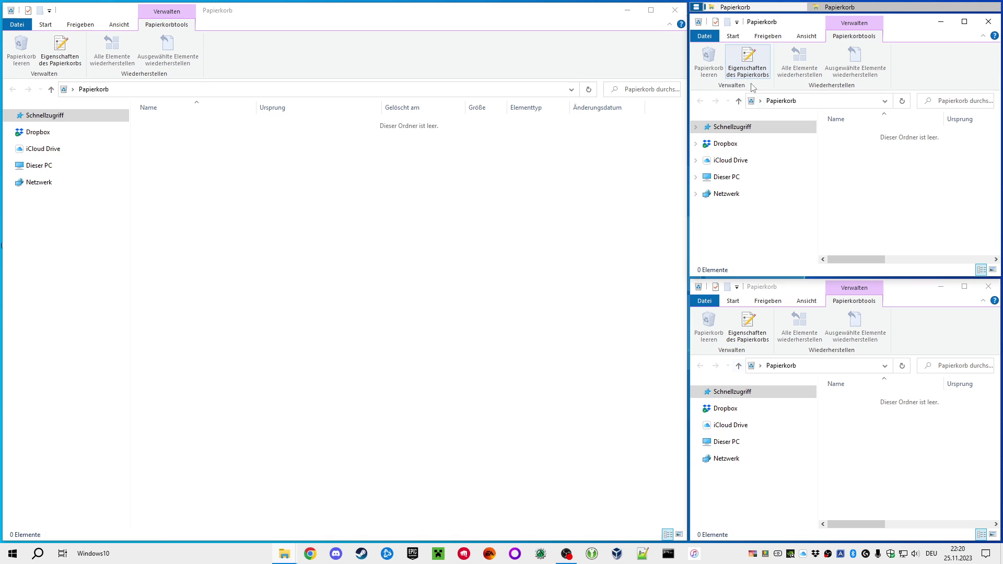
Step: Minimize the upper-right Explorer window in the stacked panel
{"action": "mouse_move", "coordinate": [698, 7]}
{"action": "mouse_move", "coordinate": [852, 11]}
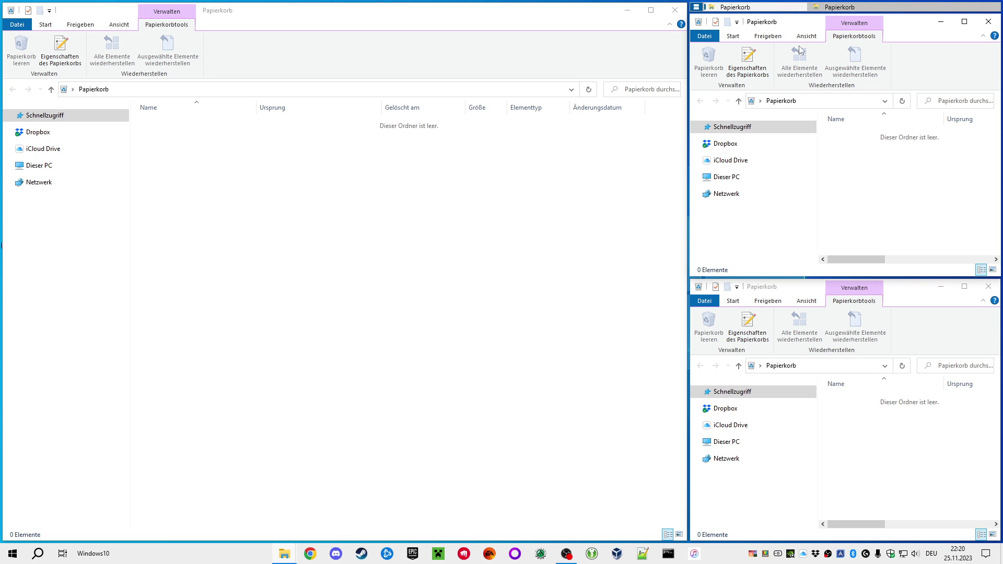
{"action": "left_click", "coordinate": [941, 22]}
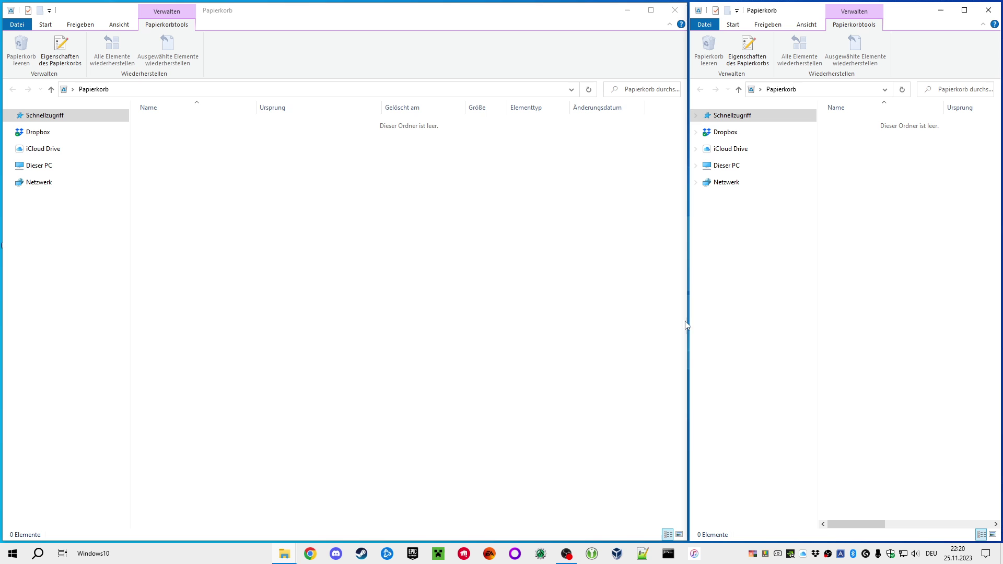
Step: Drag the divider between the two tiled Explorer windows left to widen the right window
{"action": "left_click_drag", "start_coordinate": [689, 320], "coordinate": [646, 324]}
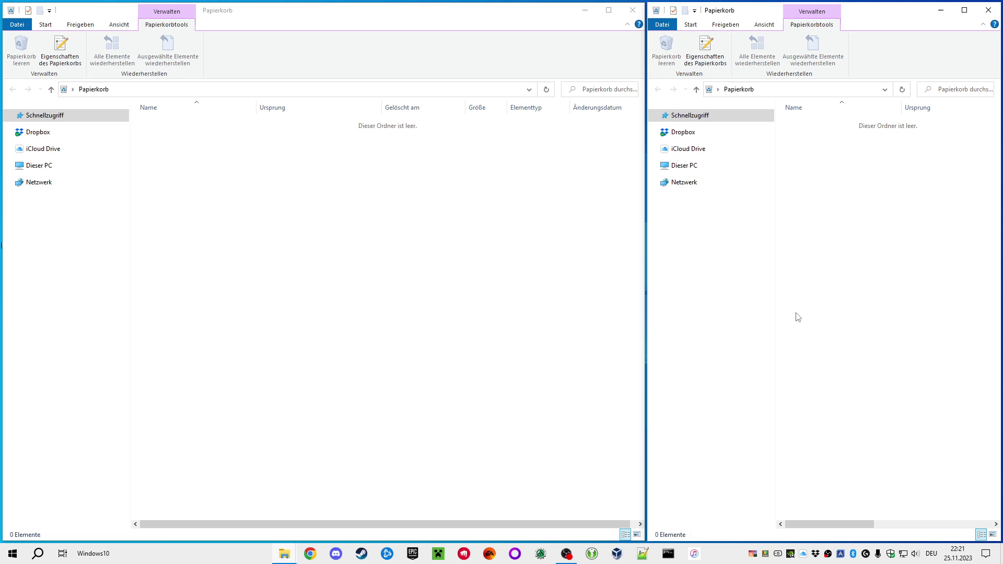
Step: Close the right Papierkorb window, then minimize and restore the remaining one
{"action": "left_click", "coordinate": [989, 10]}
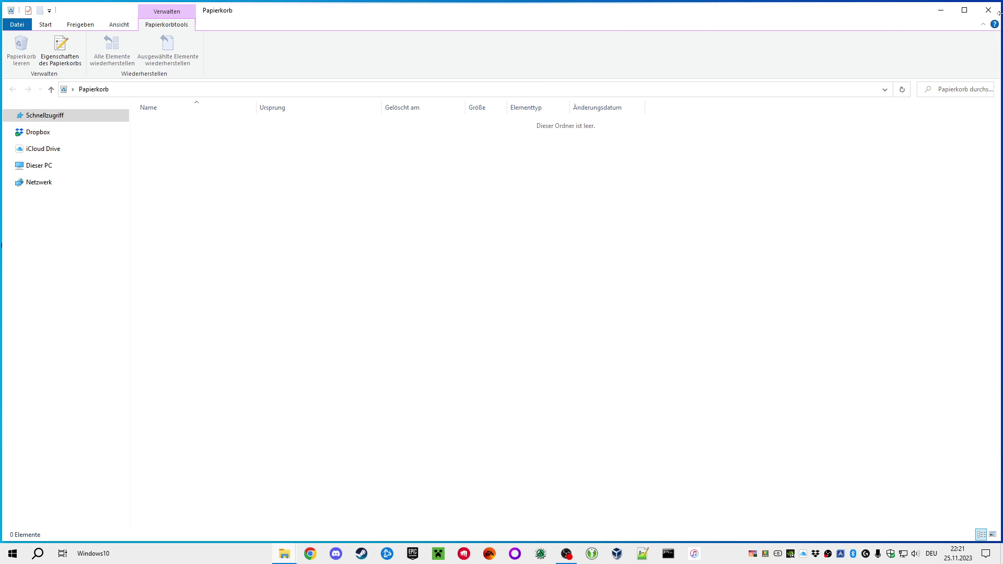
{"action": "left_click", "coordinate": [941, 10]}
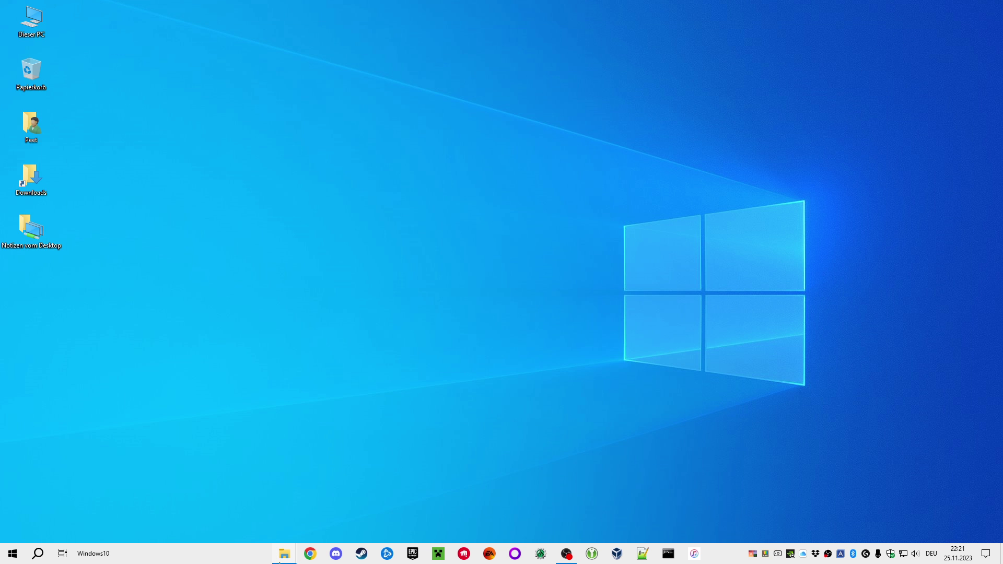
{"action": "mouse_move", "coordinate": [281, 558]}
{"action": "left_click", "coordinate": [236, 515]}
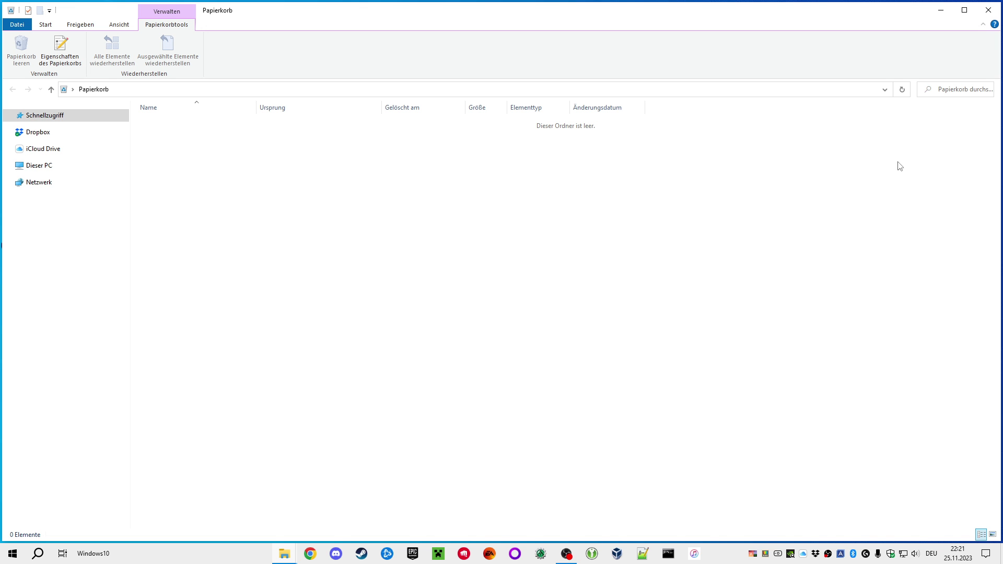
Step: Minimize and restore it again, then bring back a second Papierkorb window tiled alongside in equal halves
{"action": "left_click", "coordinate": [941, 11]}
{"action": "mouse_move", "coordinate": [281, 558]}
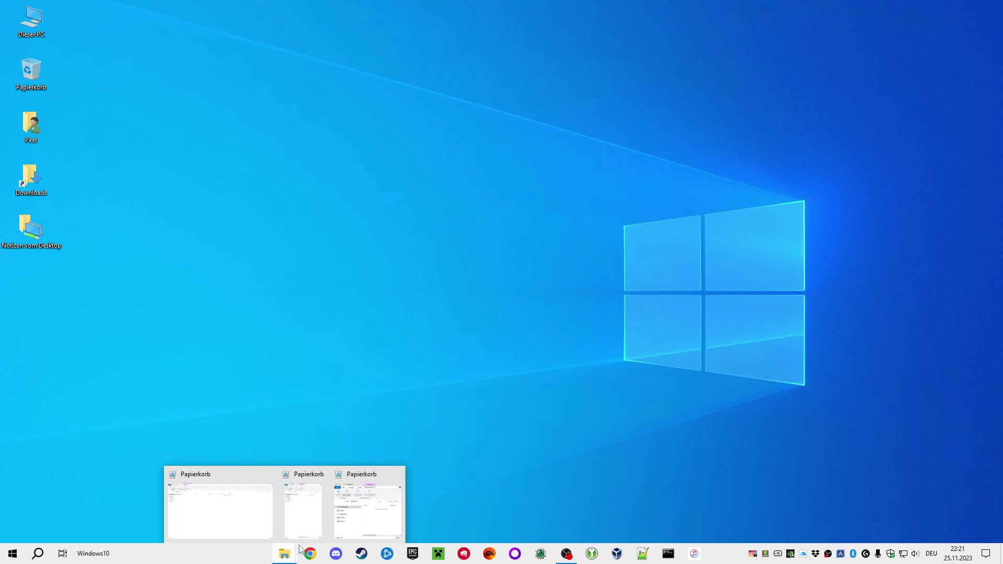
{"action": "left_click", "coordinate": [304, 520]}
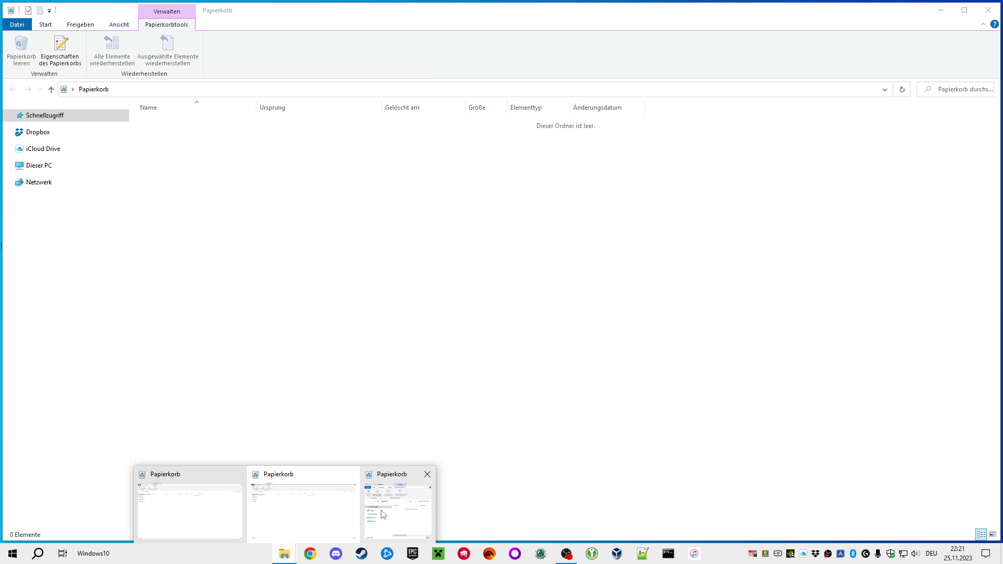
{"action": "left_click", "coordinate": [381, 513]}
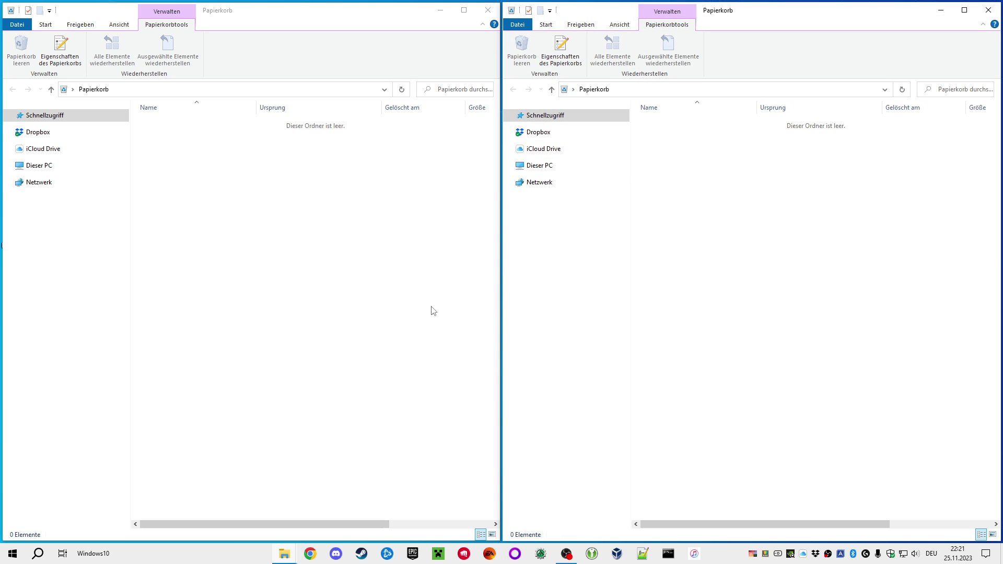